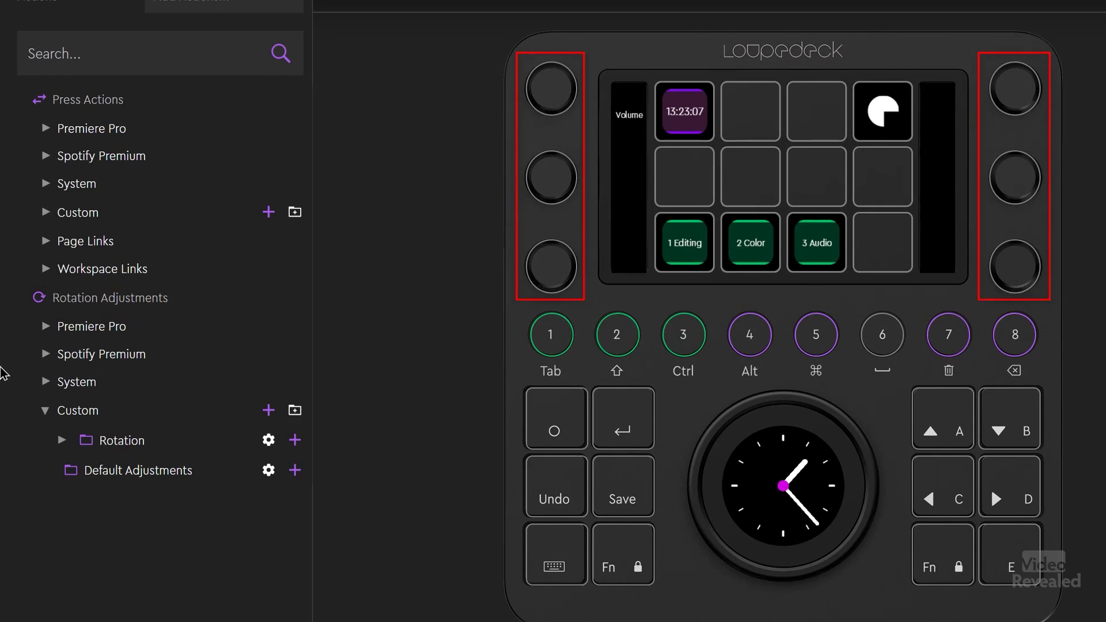
Examine the Premiere Pro rotation adjustments, including the actions in the (Direct) Transport and Edit groups.
{"action": "left_click", "coordinate": [44, 327]}
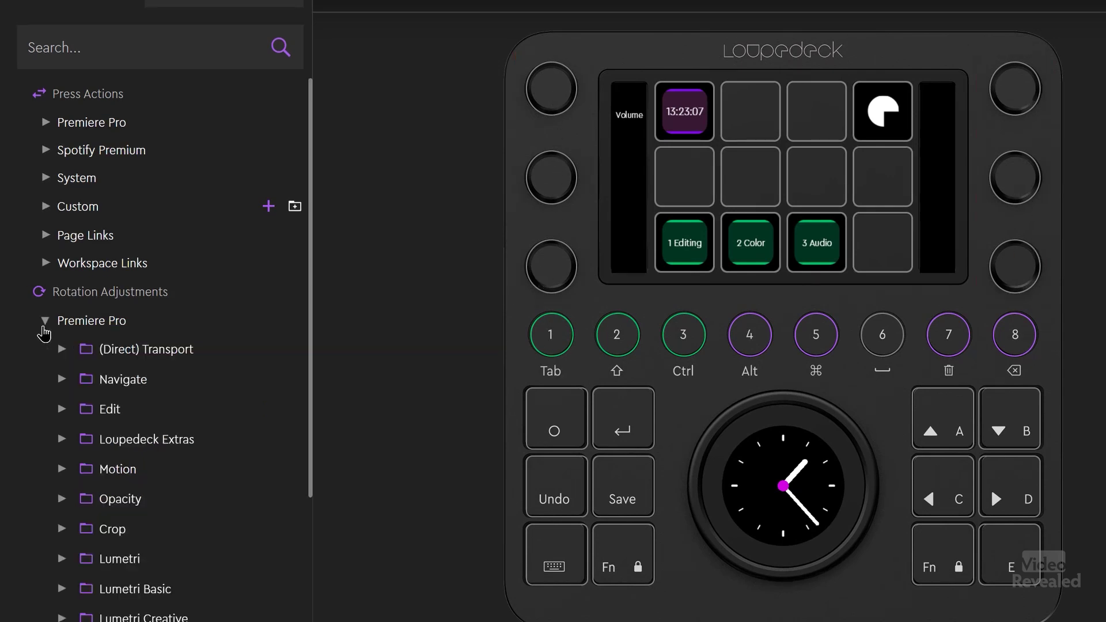
{"action": "left_click", "coordinate": [61, 350]}
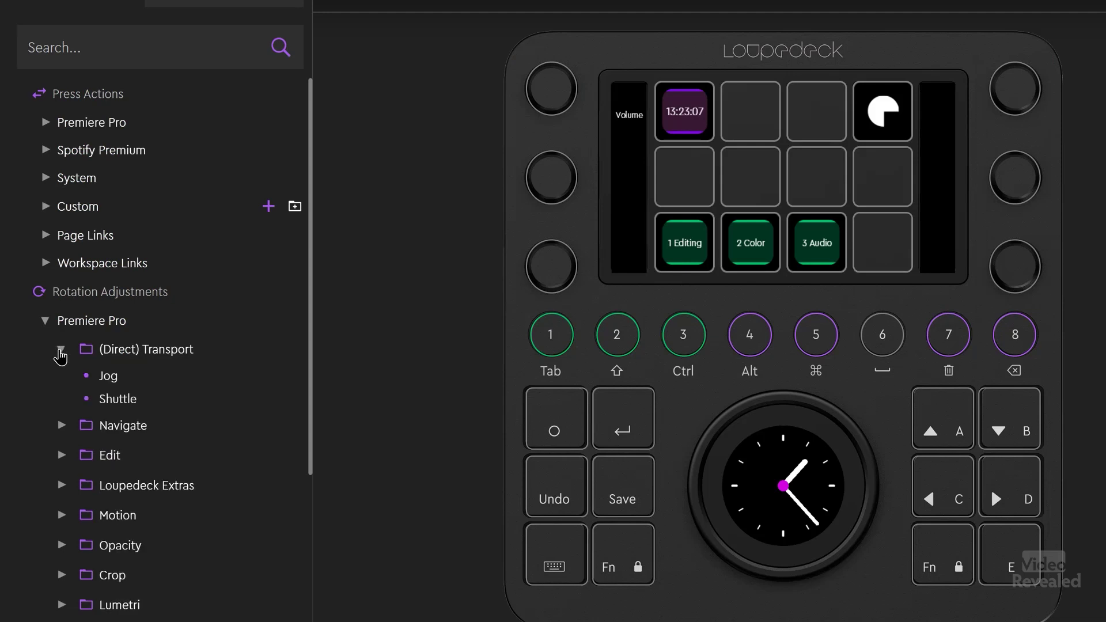
{"action": "left_click", "coordinate": [60, 350]}
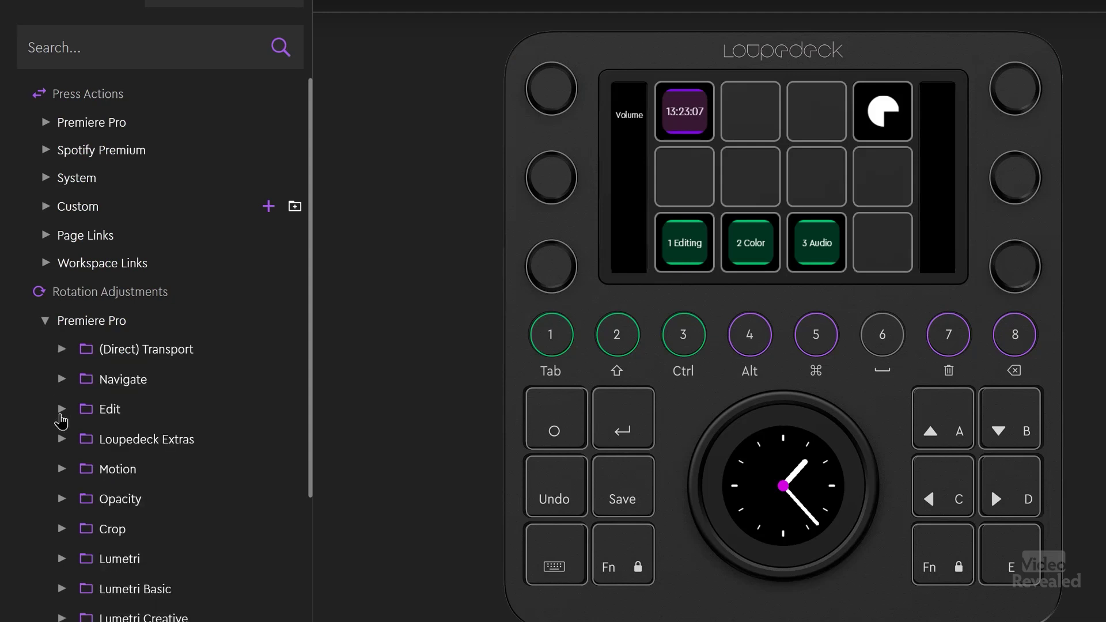
{"action": "left_click", "coordinate": [62, 410]}
{"action": "scroll", "coordinate": [62, 413], "scroll_direction": "down", "scroll_amount": 4}
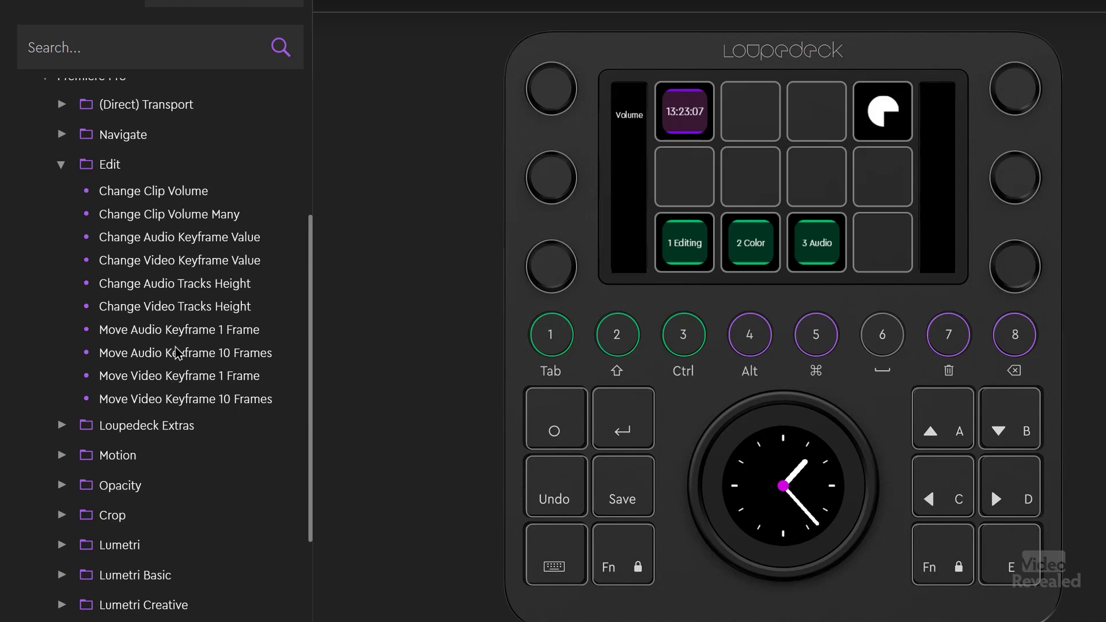
{"action": "left_click", "coordinate": [61, 167]}
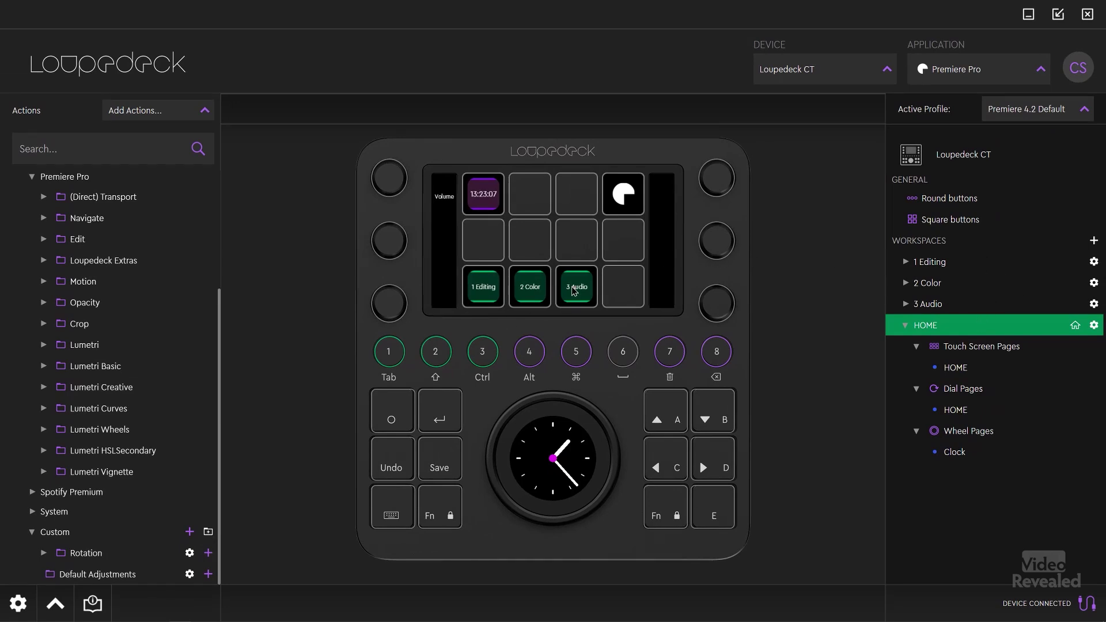
Inspect the HOME touch screen page and switch the configured application to Windows / Streaming.
{"action": "left_click", "coordinate": [486, 300]}
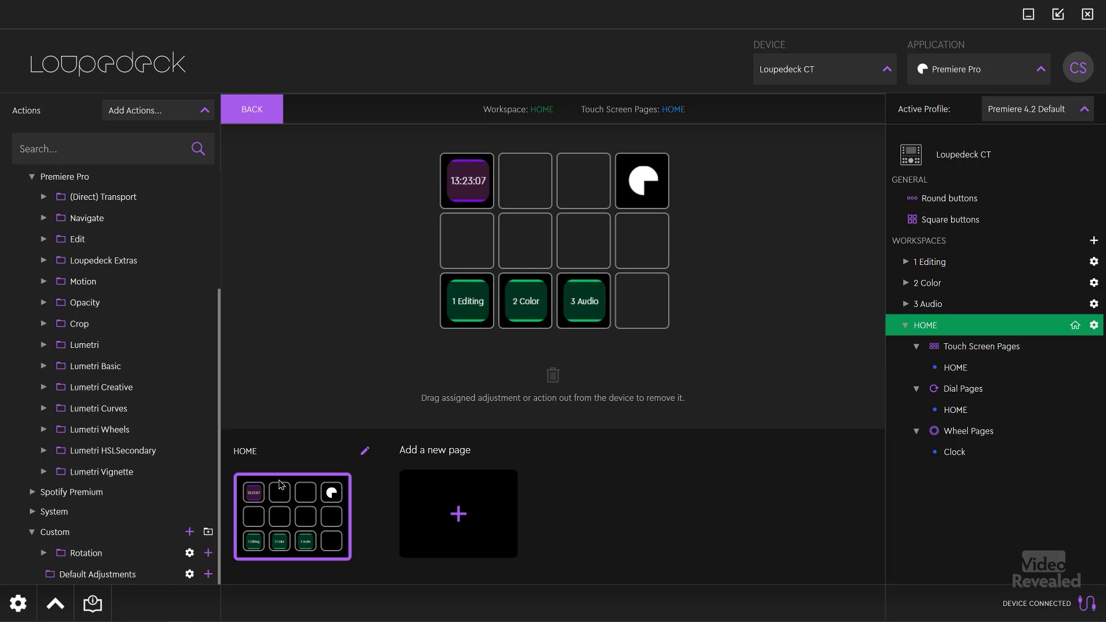
{"action": "left_click", "coordinate": [277, 122]}
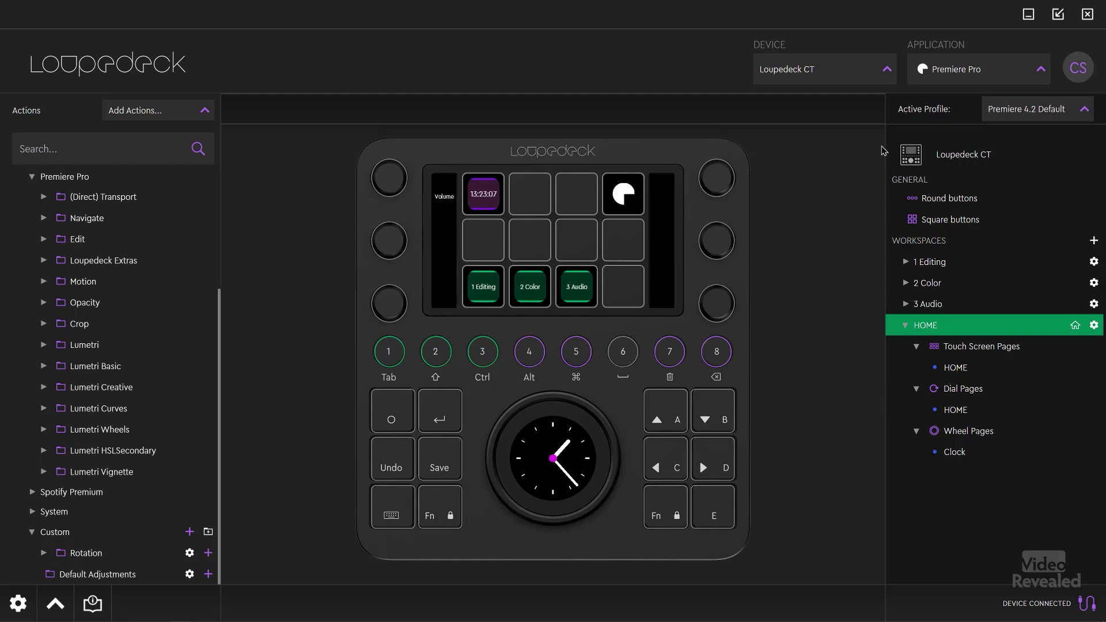
{"action": "left_click", "coordinate": [983, 79]}
{"action": "left_click", "coordinate": [984, 98]}
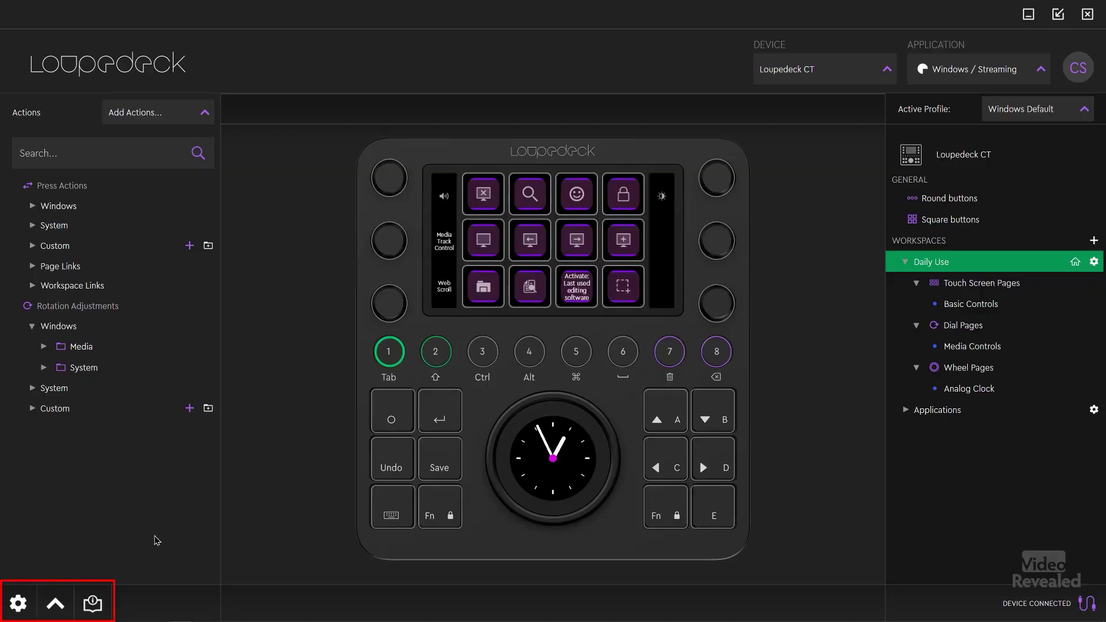
Review the Loupedeck CT's device configuration and the linked accounts in the settings, and close the settings.
{"action": "left_click", "coordinate": [18, 605]}
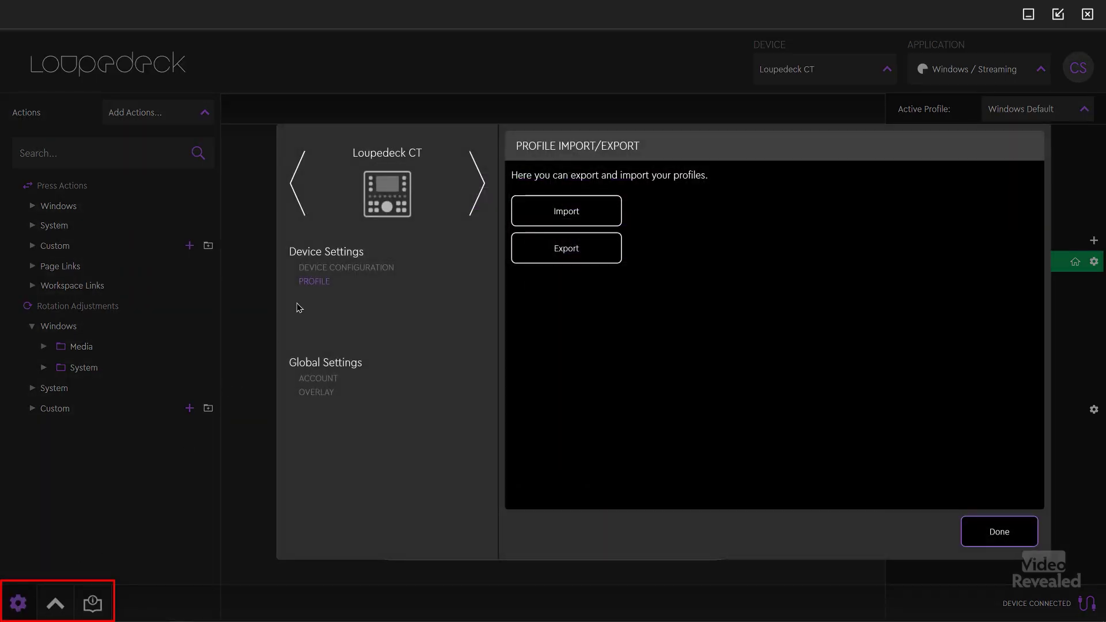
{"action": "left_click", "coordinate": [347, 270]}
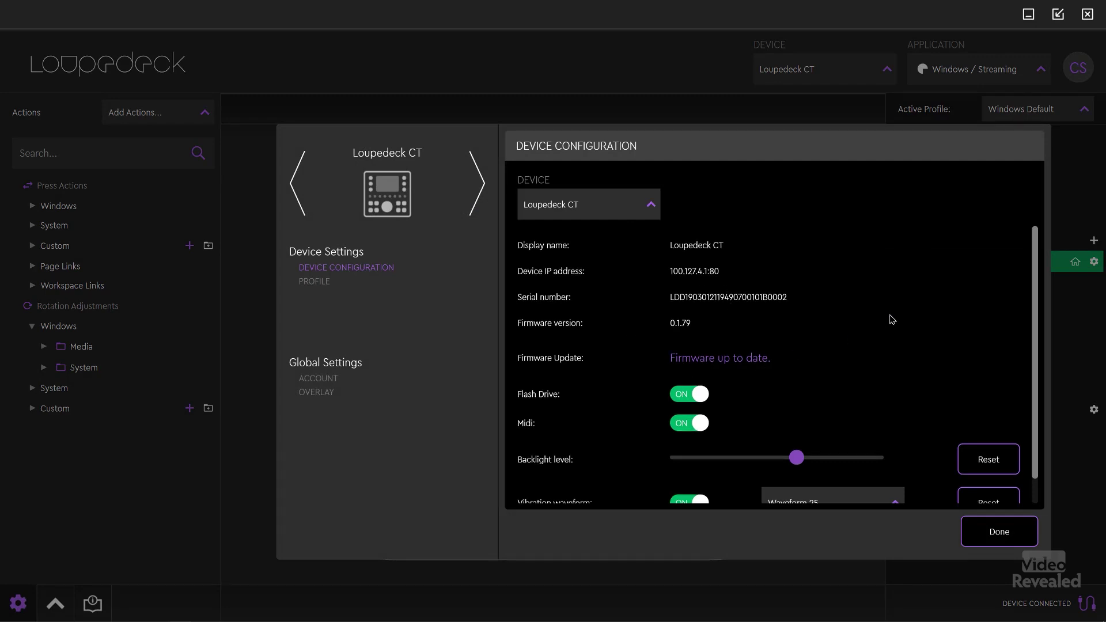
{"action": "scroll", "coordinate": [892, 320], "scroll_direction": "down", "scroll_amount": 1}
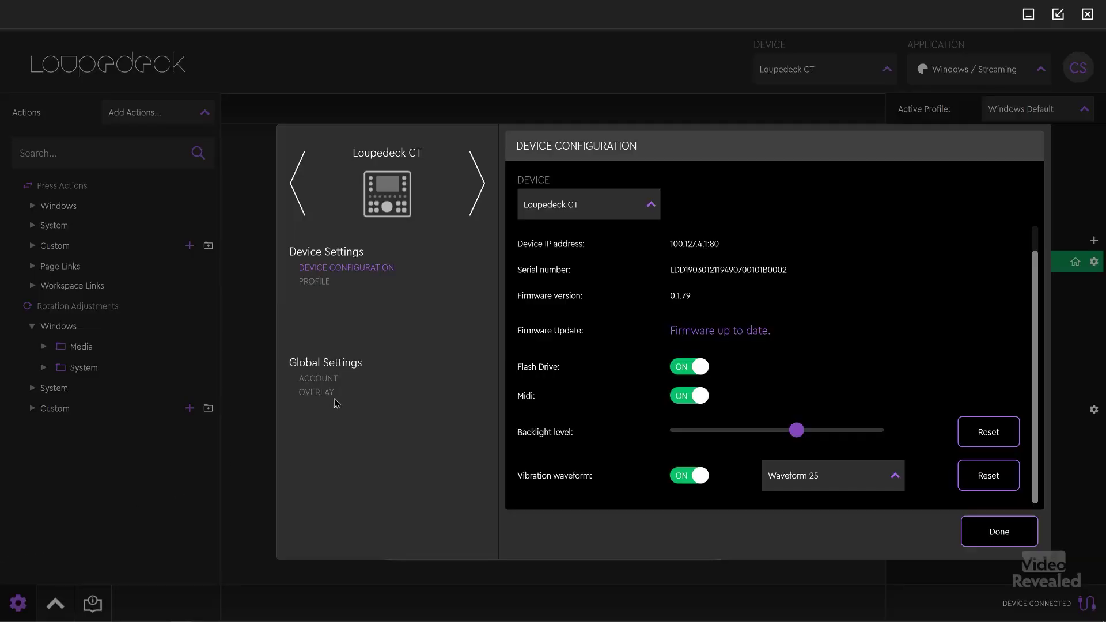
{"action": "left_click", "coordinate": [319, 379]}
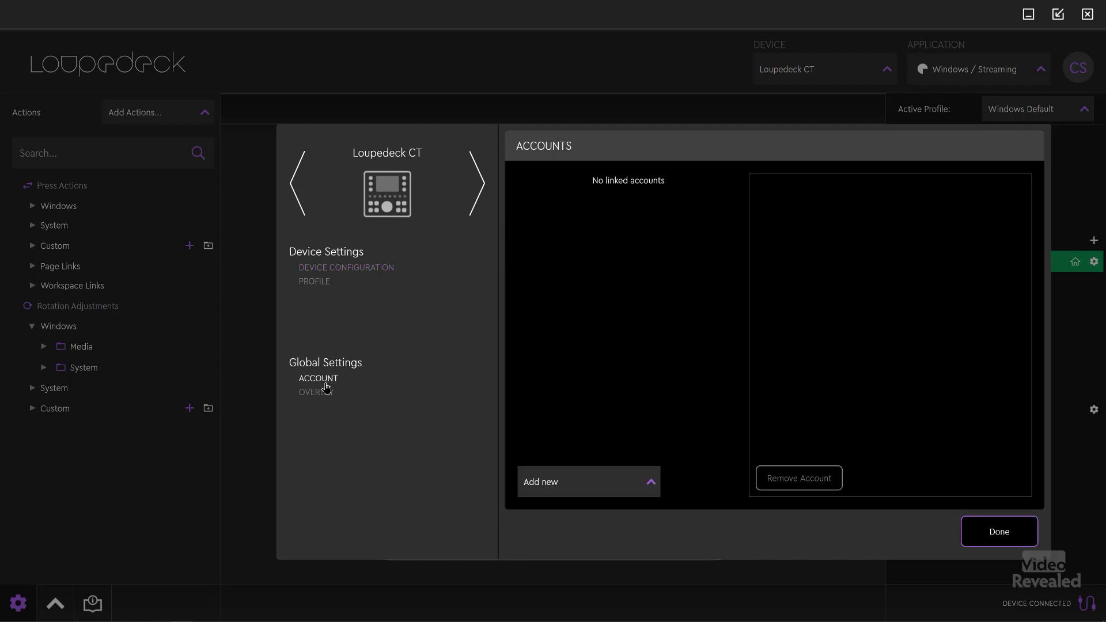
{"action": "left_click", "coordinate": [52, 607]}
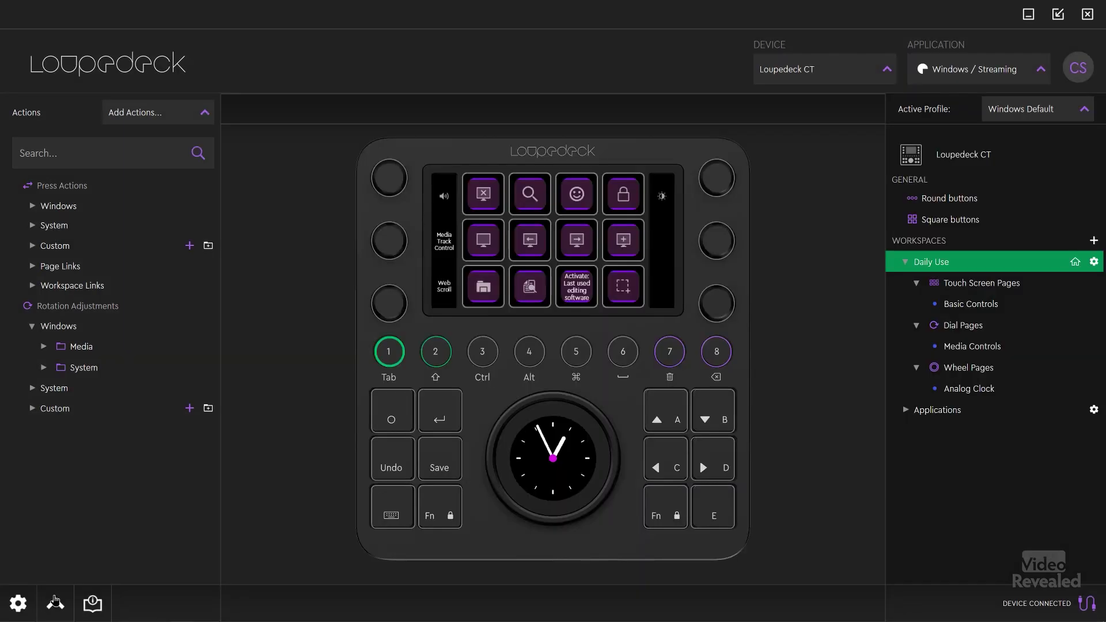
Show the info view for the touch screen, and open and close the Quick Guide overlay.
{"action": "left_click", "coordinate": [55, 602]}
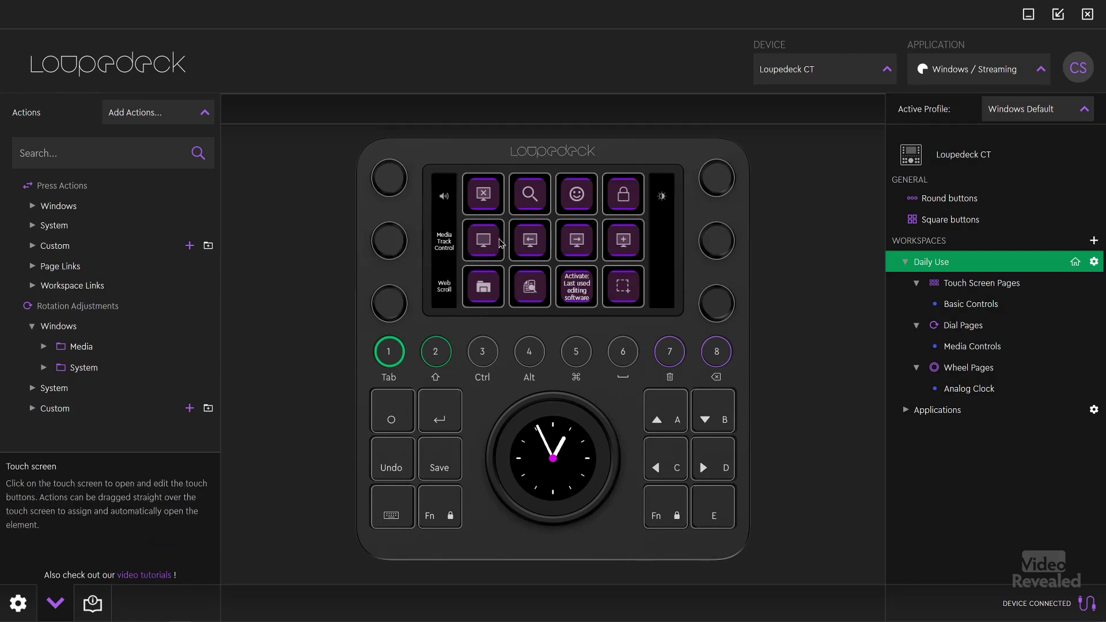
{"action": "left_click", "coordinate": [91, 611]}
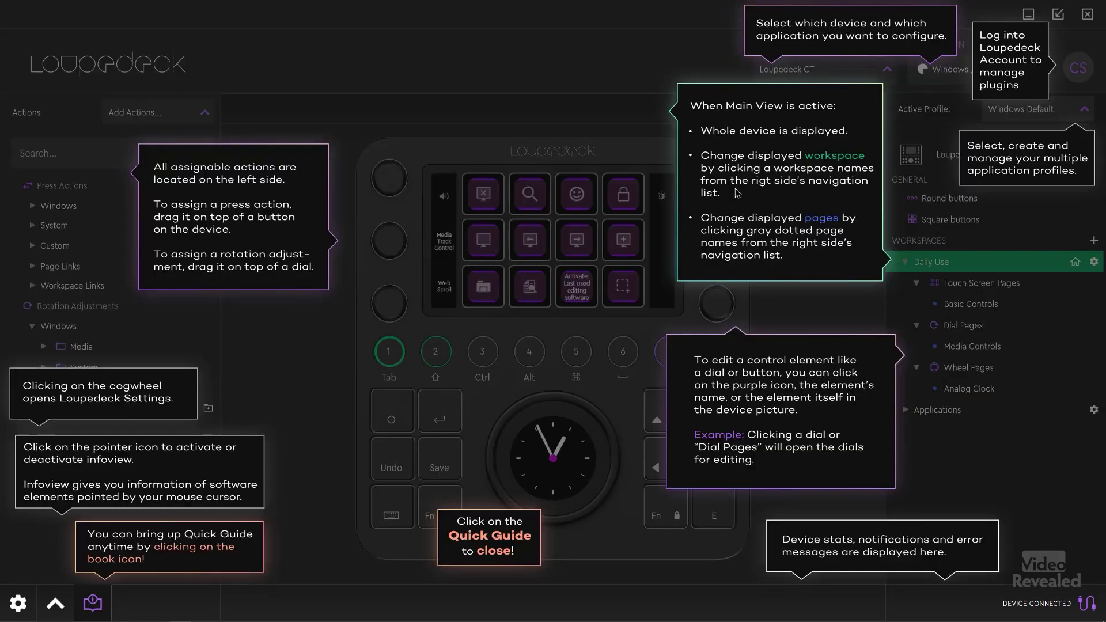
{"action": "left_click", "coordinate": [89, 608]}
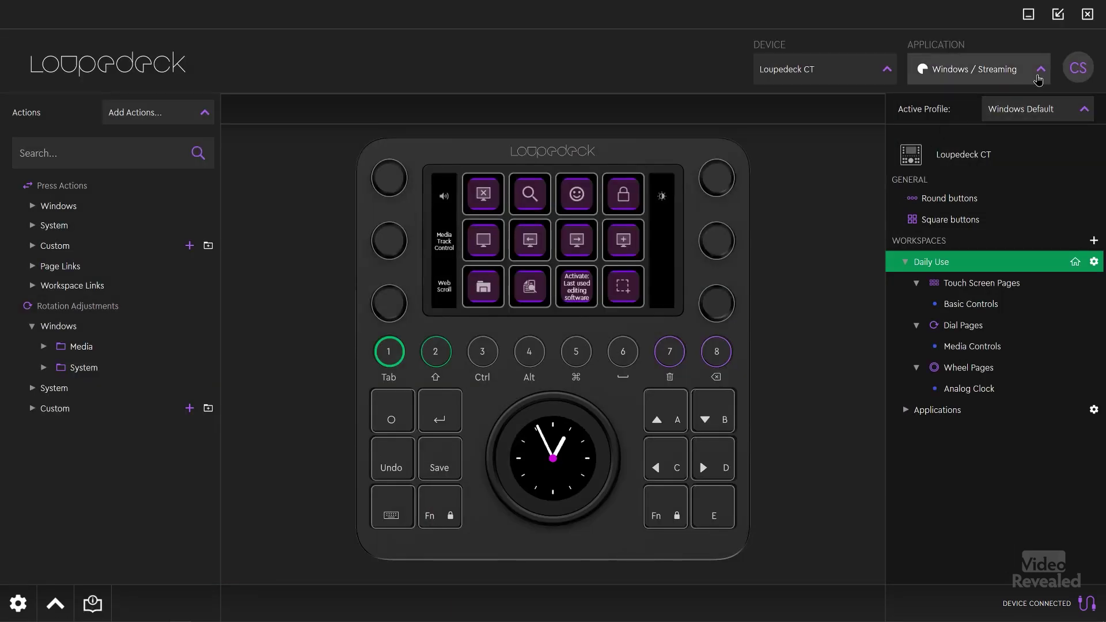
Check the active profile options and the application list, and open the Find More web page.
{"action": "left_click", "coordinate": [1050, 114]}
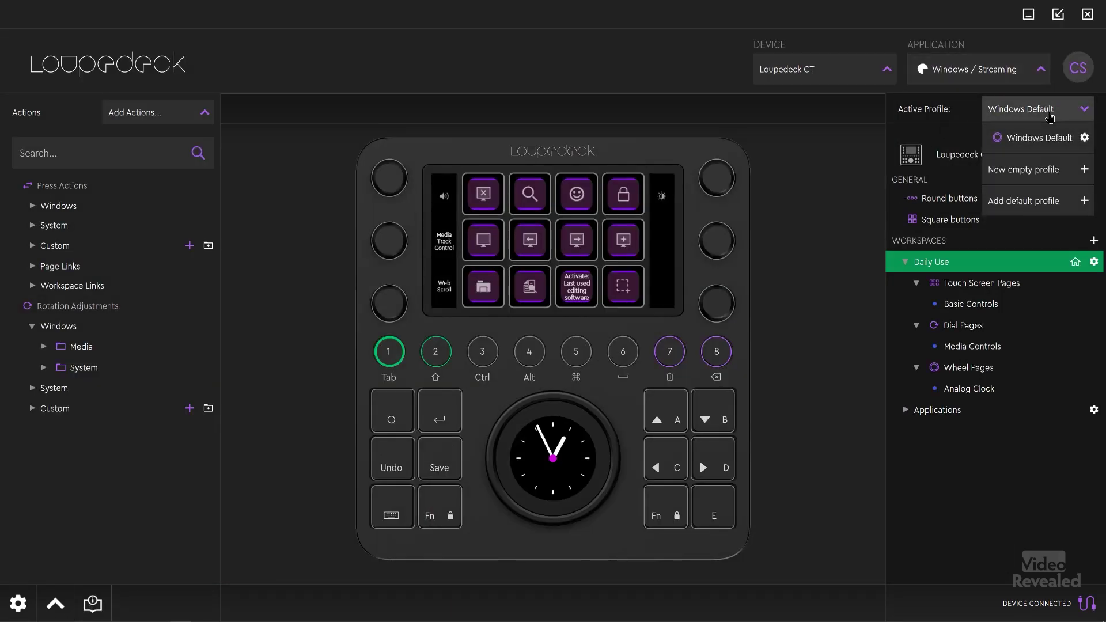
{"action": "left_click", "coordinate": [1041, 70]}
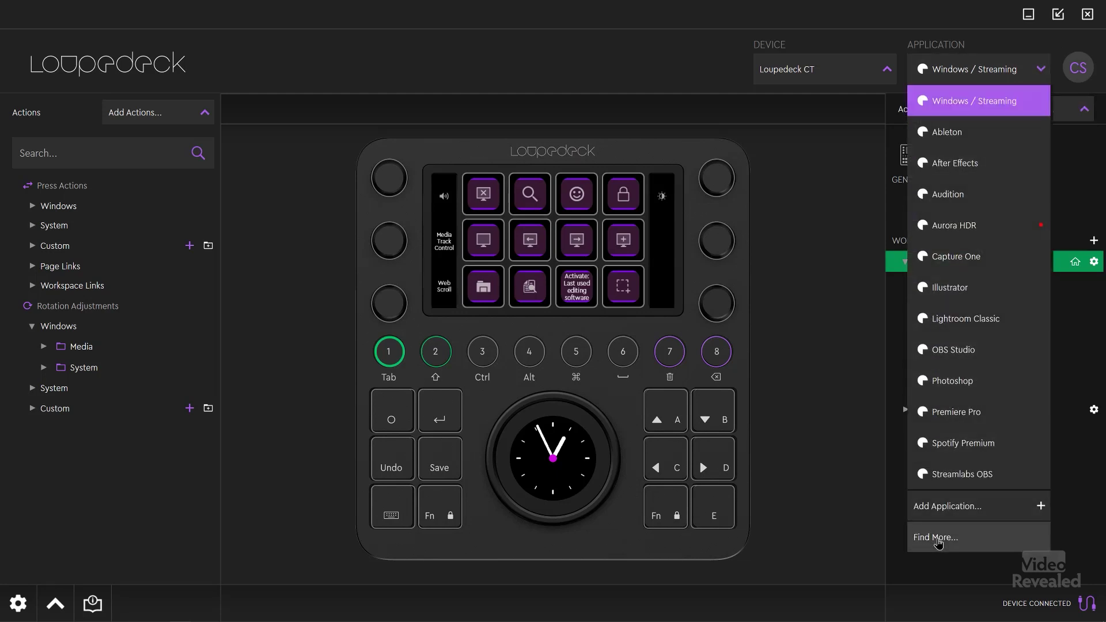
{"action": "left_click", "coordinate": [937, 538]}
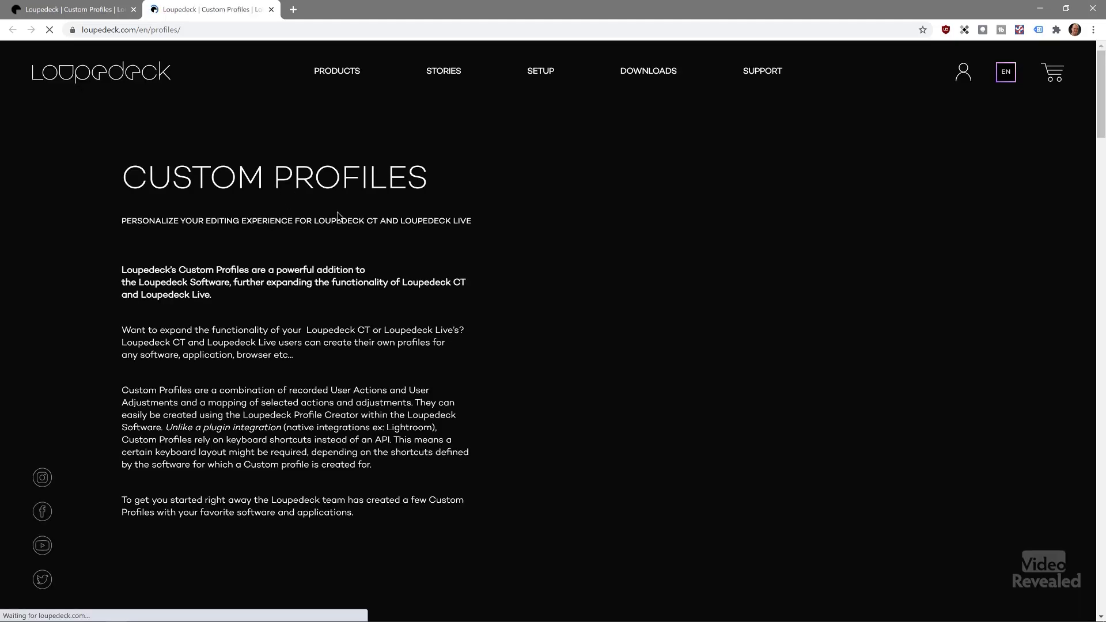
Examine the Loupedeck custom profiles and plugin profiles offered on the web page, down to its end.
{"action": "scroll", "coordinate": [662, 196], "scroll_direction": "down", "scroll_amount": 3}
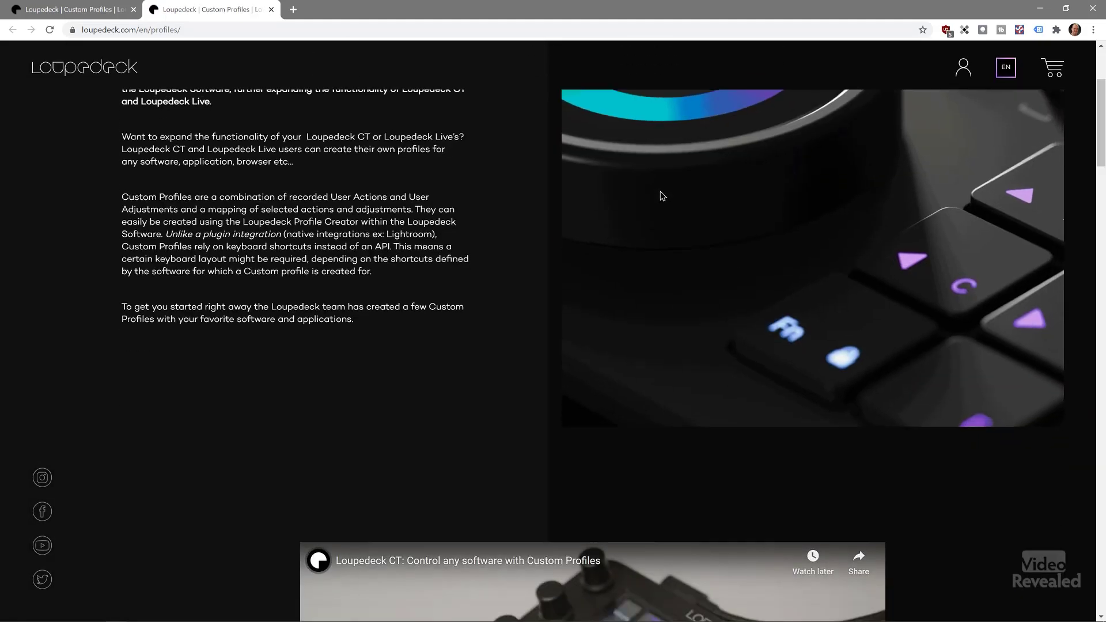
{"action": "scroll", "coordinate": [662, 196], "scroll_direction": "down", "scroll_amount": 10}
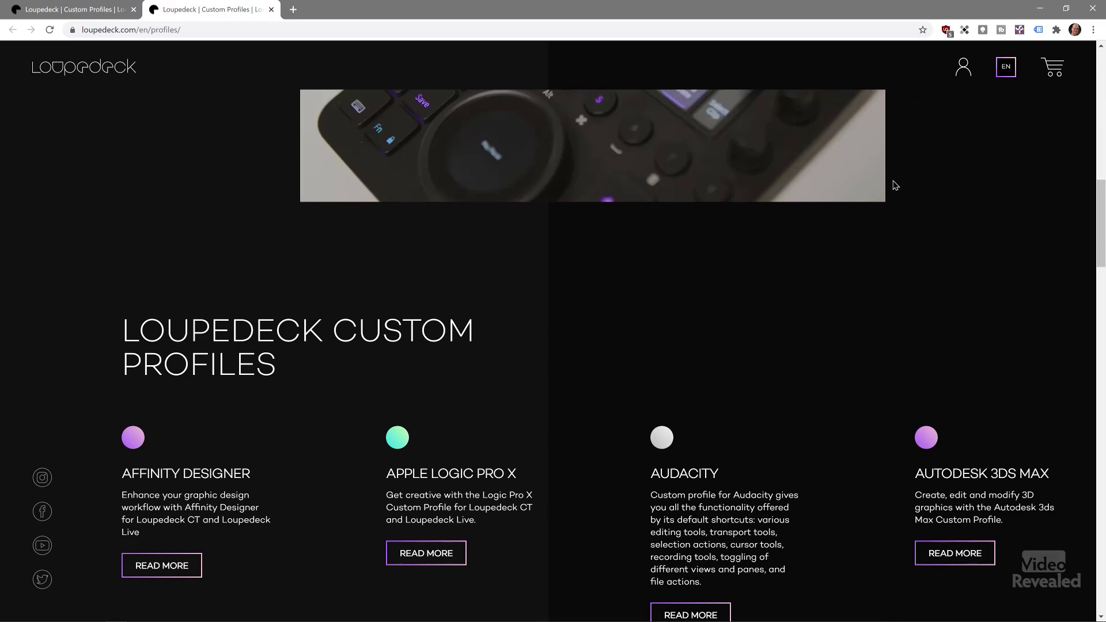
{"action": "scroll", "coordinate": [895, 185], "scroll_direction": "down", "scroll_amount": 6}
{"action": "scroll", "coordinate": [807, 196], "scroll_direction": "up", "scroll_amount": 1}
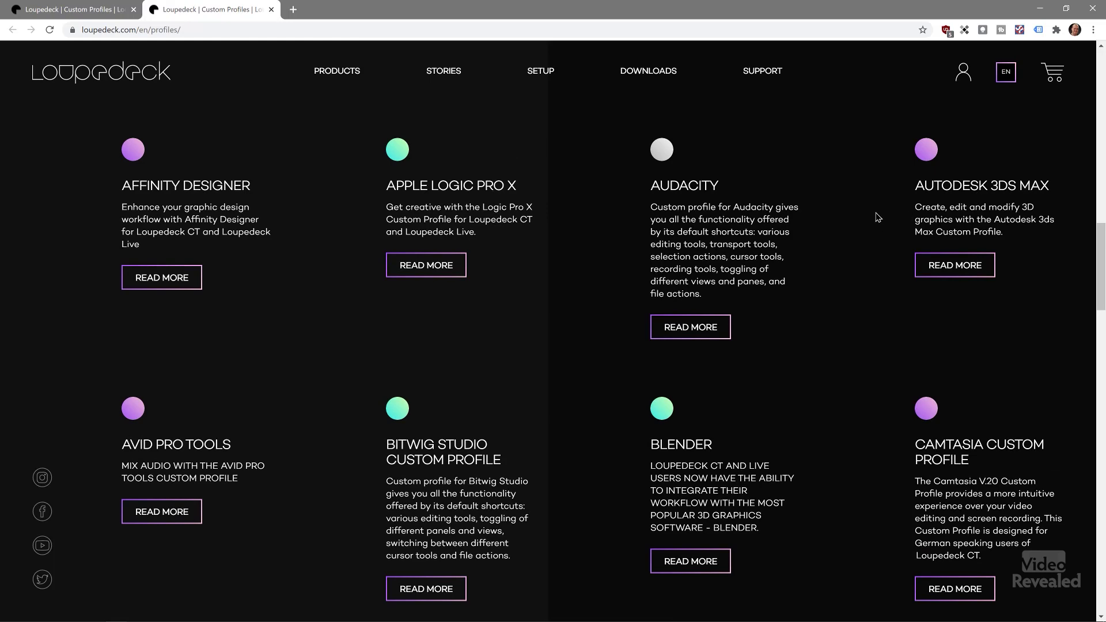
{"action": "scroll", "coordinate": [877, 217], "scroll_direction": "down", "scroll_amount": 4}
{"action": "scroll", "coordinate": [874, 217], "scroll_direction": "down", "scroll_amount": 5}
{"action": "scroll", "coordinate": [873, 218], "scroll_direction": "down", "scroll_amount": 6}
{"action": "scroll", "coordinate": [873, 218], "scroll_direction": "down", "scroll_amount": 3}
{"action": "scroll", "coordinate": [871, 217], "scroll_direction": "down", "scroll_amount": 3}
{"action": "scroll", "coordinate": [870, 218], "scroll_direction": "down", "scroll_amount": 3}
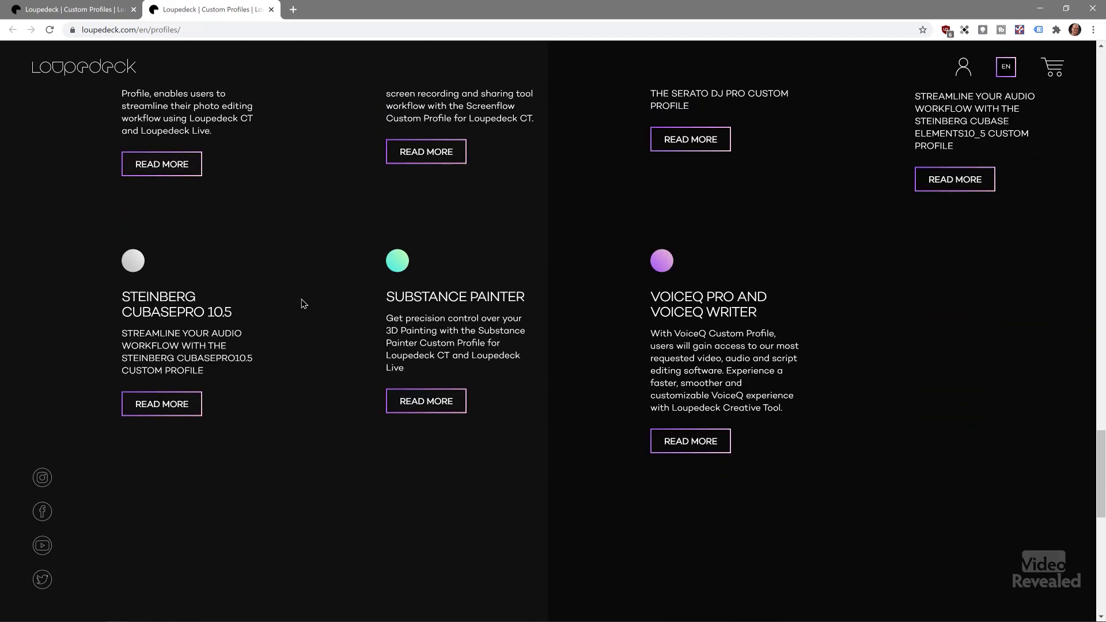
{"action": "scroll", "coordinate": [853, 199], "scroll_direction": "down", "scroll_amount": 9}
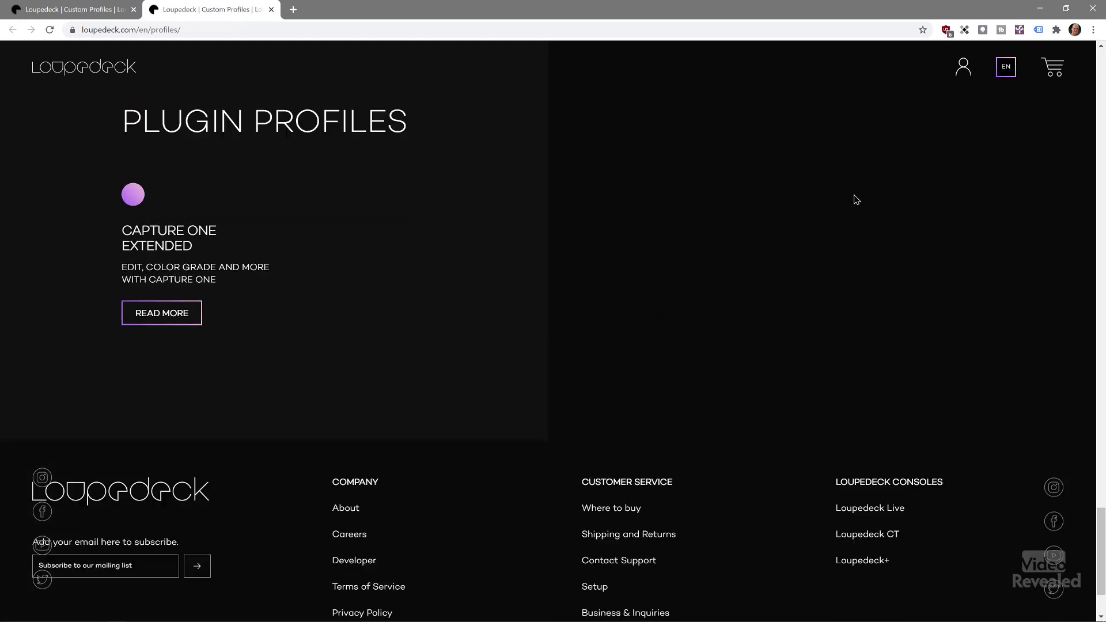
{"action": "scroll", "coordinate": [836, 190], "scroll_direction": "down", "scroll_amount": 2}
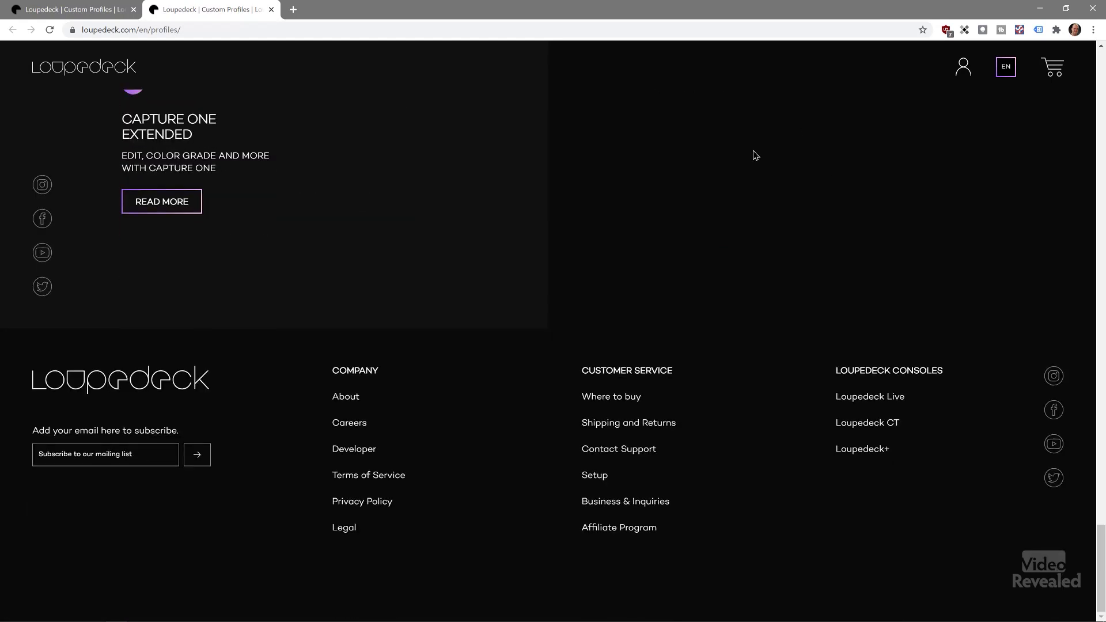
Switch to Premiere Pro and zoom in on the sequence timeline around the playhead.
{"action": "key", "text": "alt+Tab"}
{"action": "left_click", "coordinate": [754, 155]}
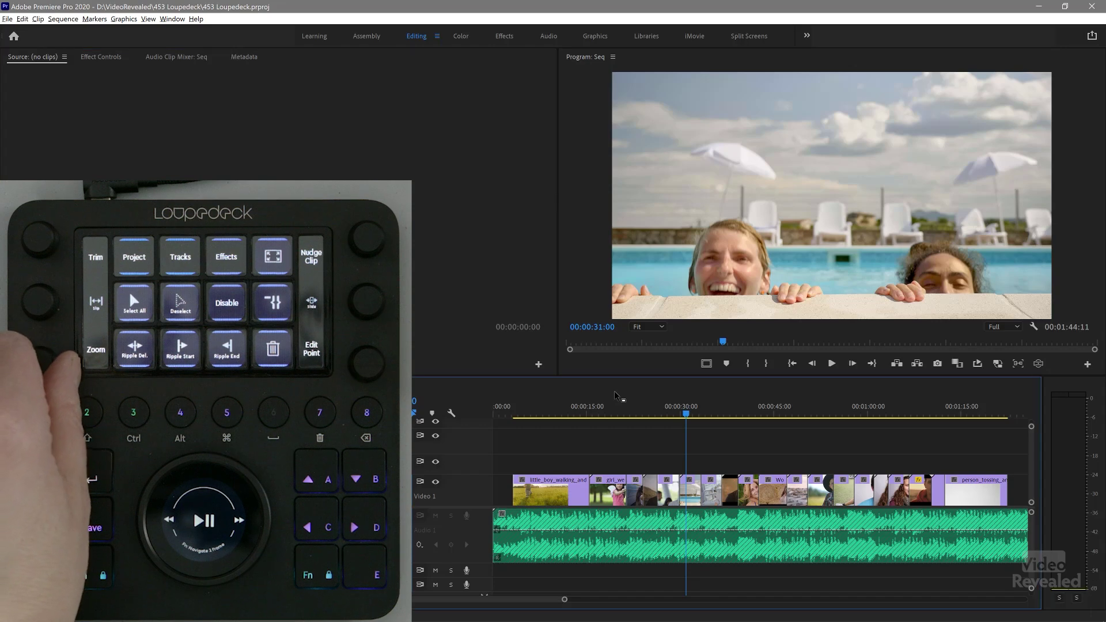
{"action": "key", "text": "equal"}
{"action": "key", "text": "equal"}
{"action": "key", "text": "equal"}
{"action": "key", "text": "equal"}
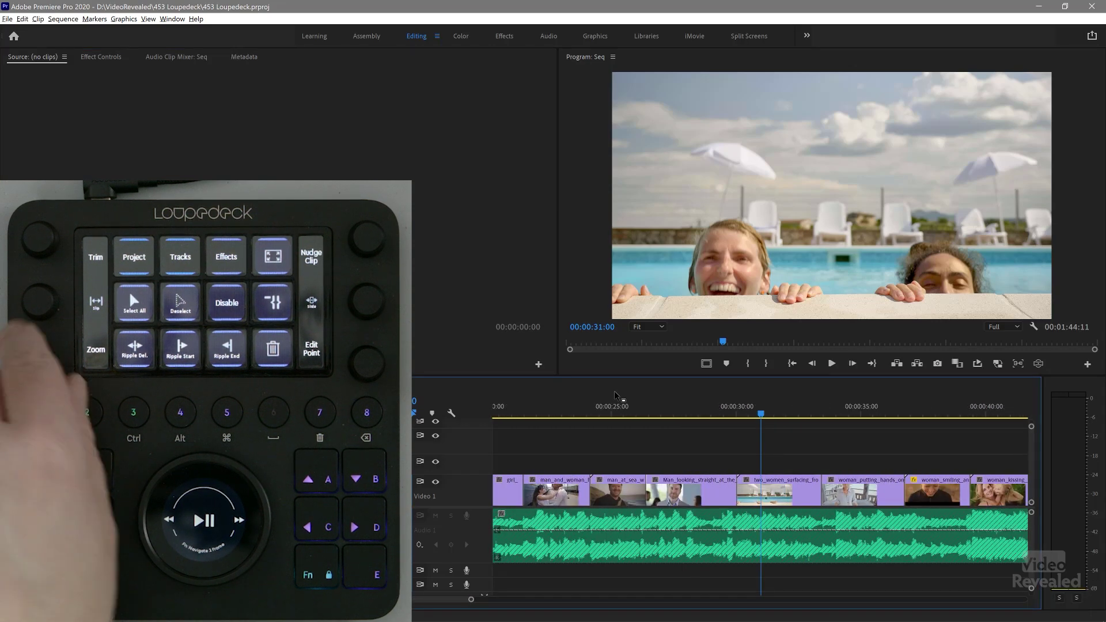
Return the playhead to the start of the sequence and scrub forward through the clips to 00:00:45:07.
{"action": "key", "text": "Home"}
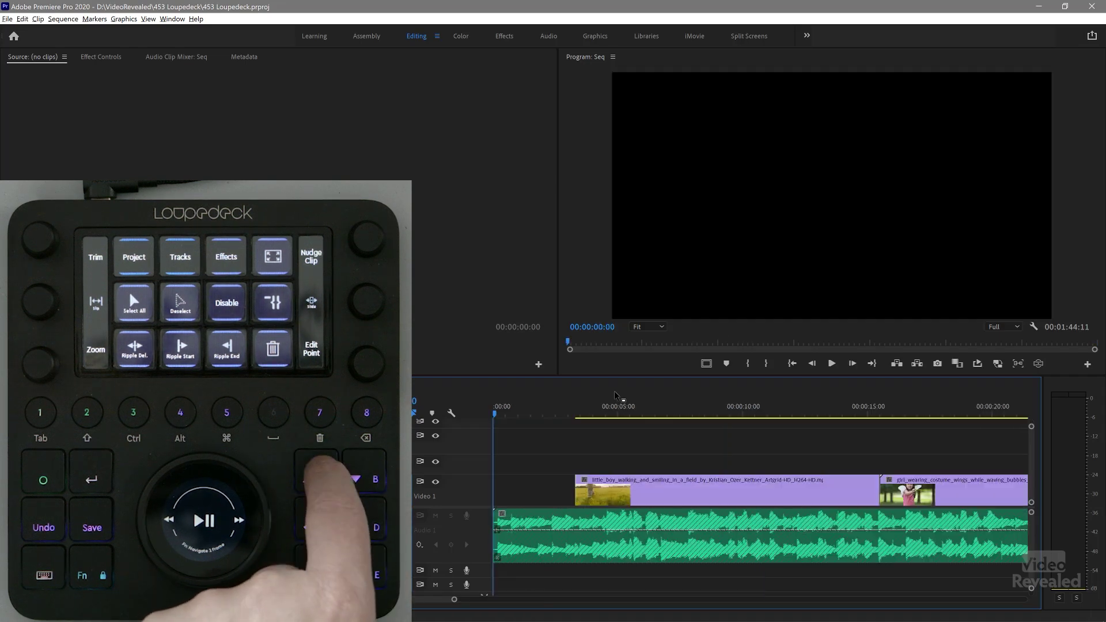
{"action": "key", "text": "Right"}
{"action": "key", "text": "Right"}
{"action": "key", "text": "Right"}
{"action": "key", "text": "Right"}
{"action": "key", "text": "Right"}
{"action": "key", "text": "Right"}
{"action": "key", "text": "Right"}
{"action": "key", "text": "Right"}
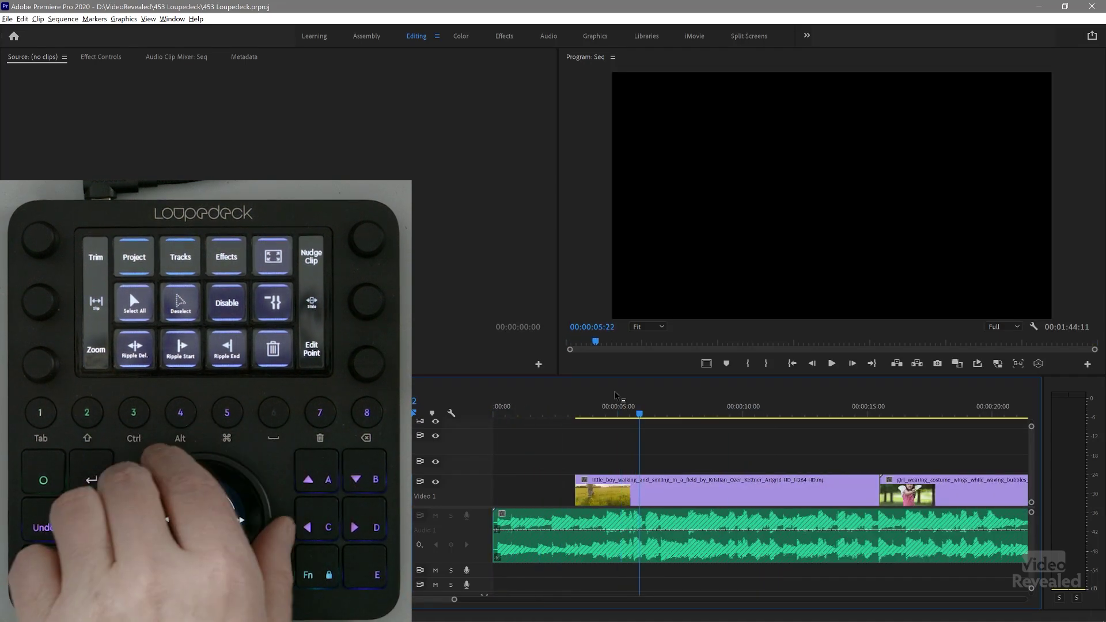
{"action": "key", "text": "Right"}
{"action": "key", "text": "Right"}
{"action": "key", "text": "Right"}
{"action": "key", "text": "Right"}
{"action": "key", "text": "Right"}
{"action": "key", "text": "Right"}
{"action": "key", "text": "Right"}
{"action": "key", "text": "Right"}
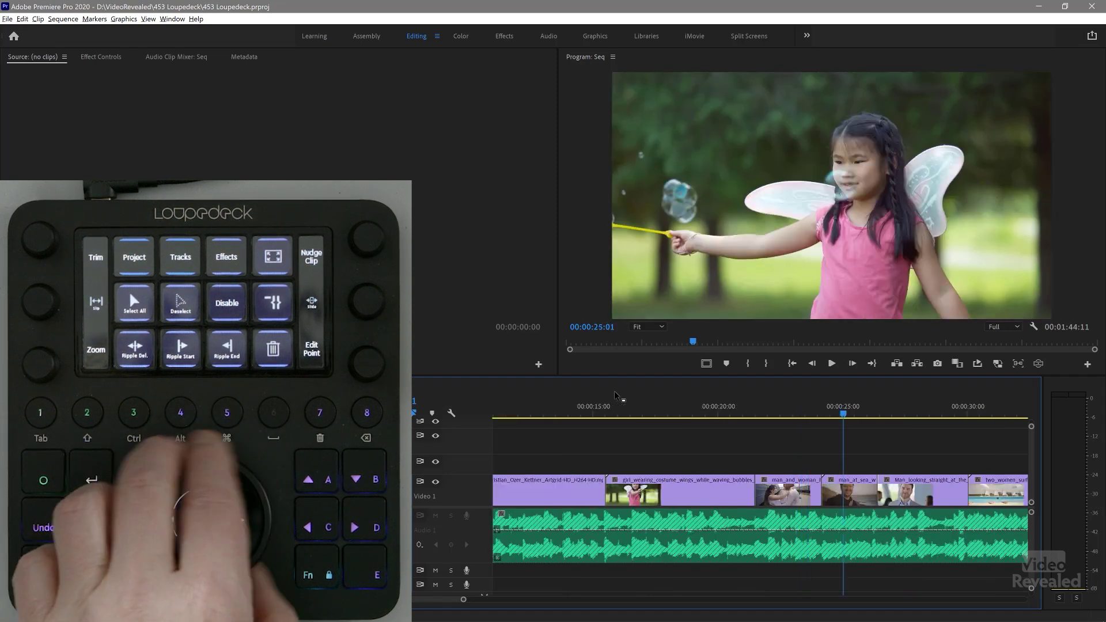
{"action": "key", "text": "Right"}
{"action": "key", "text": "Right"}
{"action": "key", "text": "Right"}
{"action": "key", "text": "Right"}
{"action": "key", "text": "Right"}
{"action": "key", "text": "Right"}
{"action": "key", "text": "Right"}
{"action": "key", "text": "Right"}
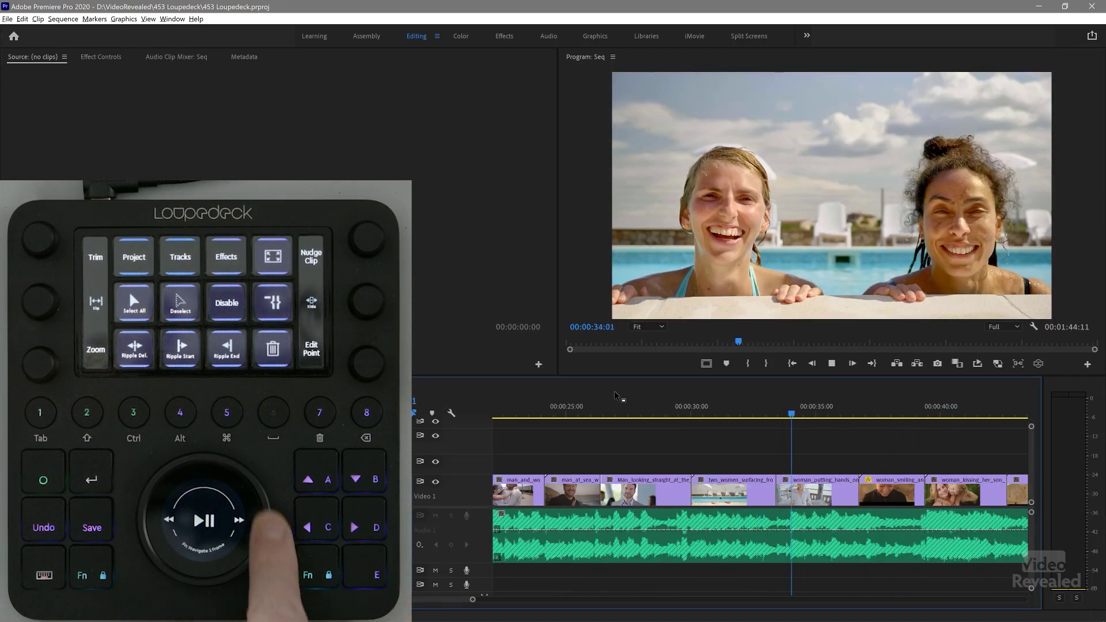
{"action": "key", "text": "Right"}
{"action": "key", "text": "Right"}
{"action": "key", "text": "Right"}
{"action": "key", "text": "Right"}
{"action": "key", "text": "Right"}
{"action": "key", "text": "Right"}
{"action": "key", "text": "Right"}
{"action": "key", "text": "Right"}
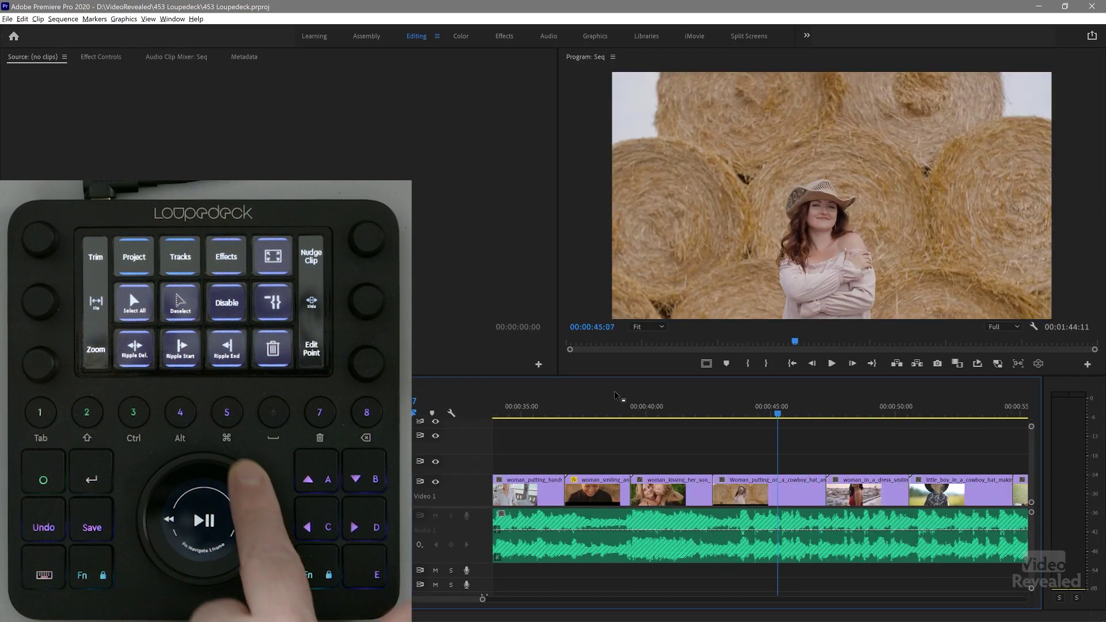
Scrub the playhead back slightly, and play and pause the sequence twice, stopping at 00:00:44:12.
{"action": "key", "text": "Left"}
{"action": "key", "text": "Left"}
{"action": "key", "text": "Left"}
{"action": "key", "text": "Left"}
{"action": "key", "text": "Left"}
{"action": "key", "text": "Left"}
{"action": "key", "text": "Left"}
{"action": "key", "text": "Left"}
{"action": "key", "text": "space"}
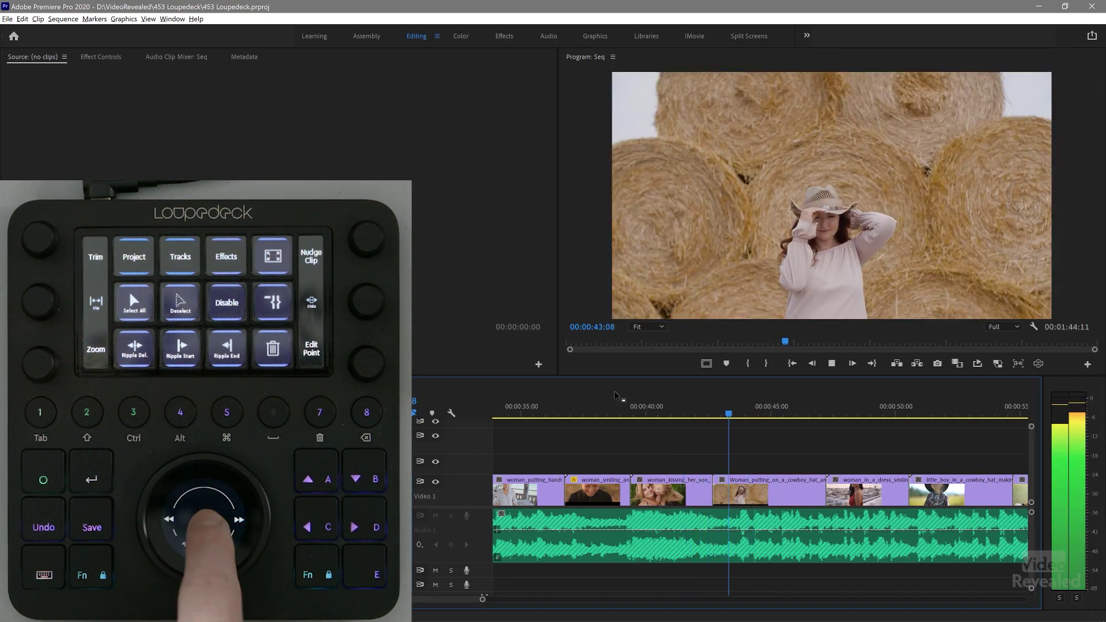
{"action": "key", "text": "space"}
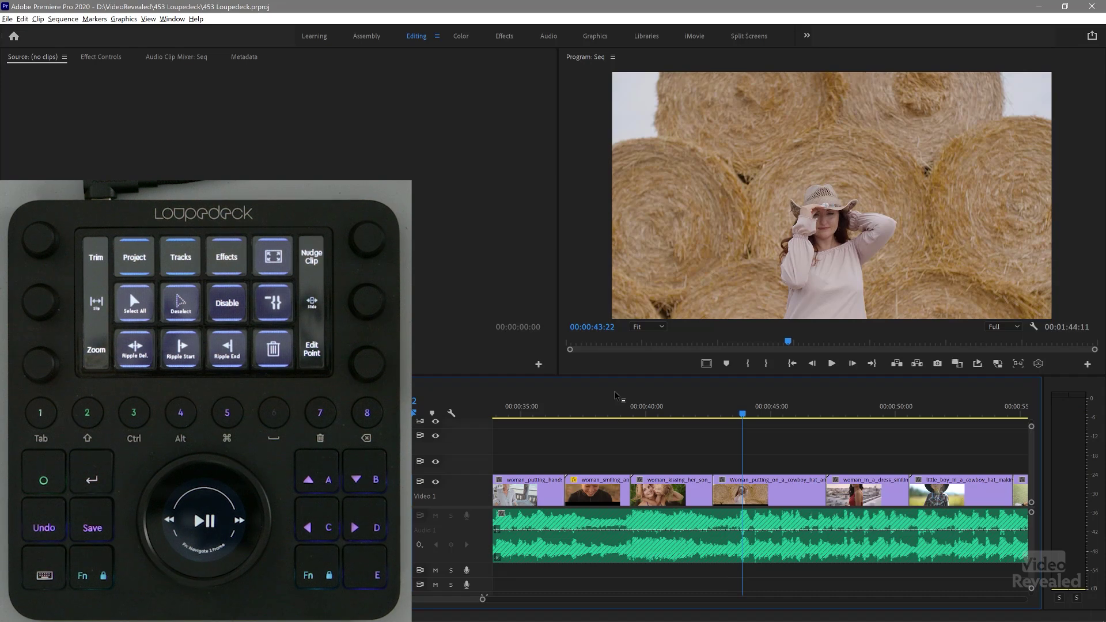
{"action": "key", "text": "space"}
{"action": "key", "text": "space"}
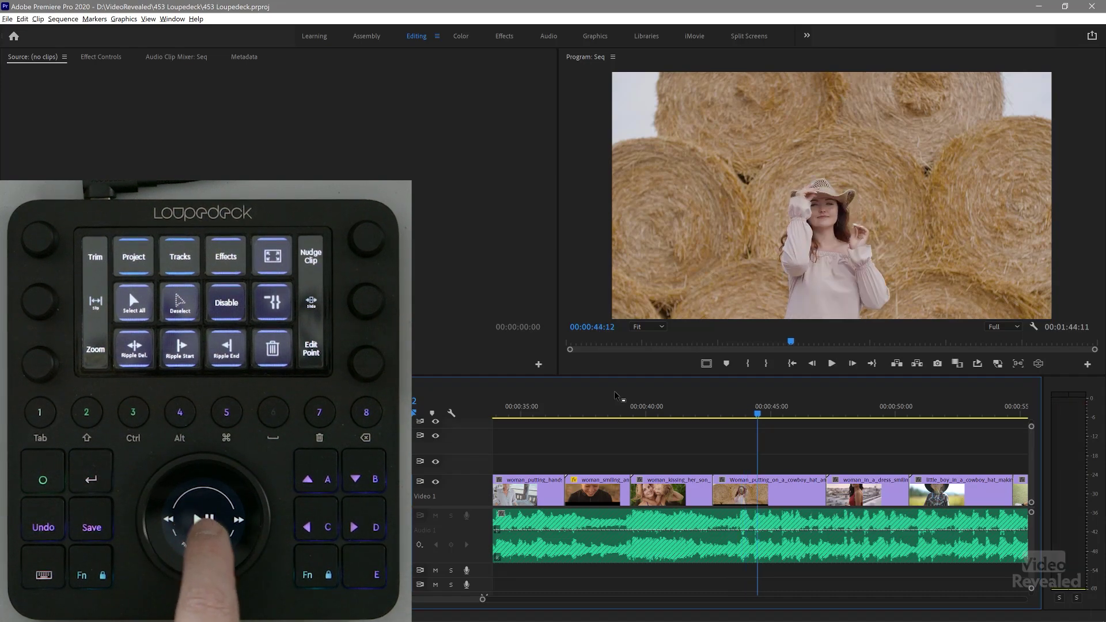
Move the playhead frame by frame forward and back in the cowboy hat clip, ending at 00:00:44:21.
{"action": "key", "text": "Right"}
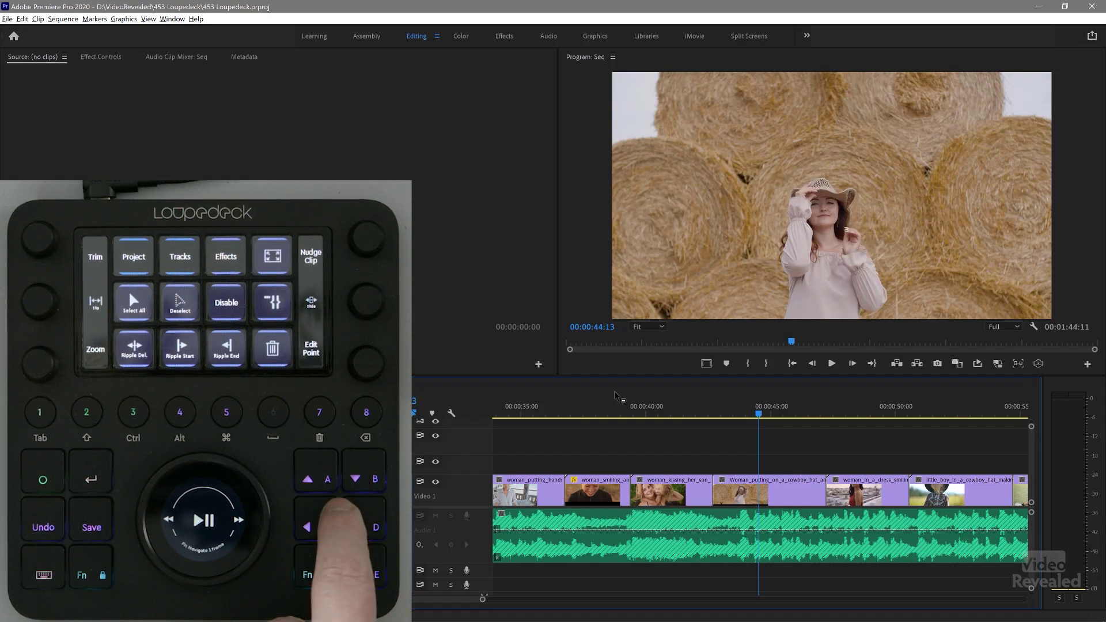
{"action": "key", "text": "Right"}
{"action": "key", "text": "Right"}
{"action": "key", "text": "Right"}
{"action": "key", "text": "Right"}
{"action": "key", "text": "Right"}
{"action": "key", "text": "Right"}
{"action": "key", "text": "Right"}
{"action": "key", "text": "Right"}
{"action": "key", "text": "Right"}
{"action": "key", "text": "Left"}
{"action": "key", "text": "Left"}
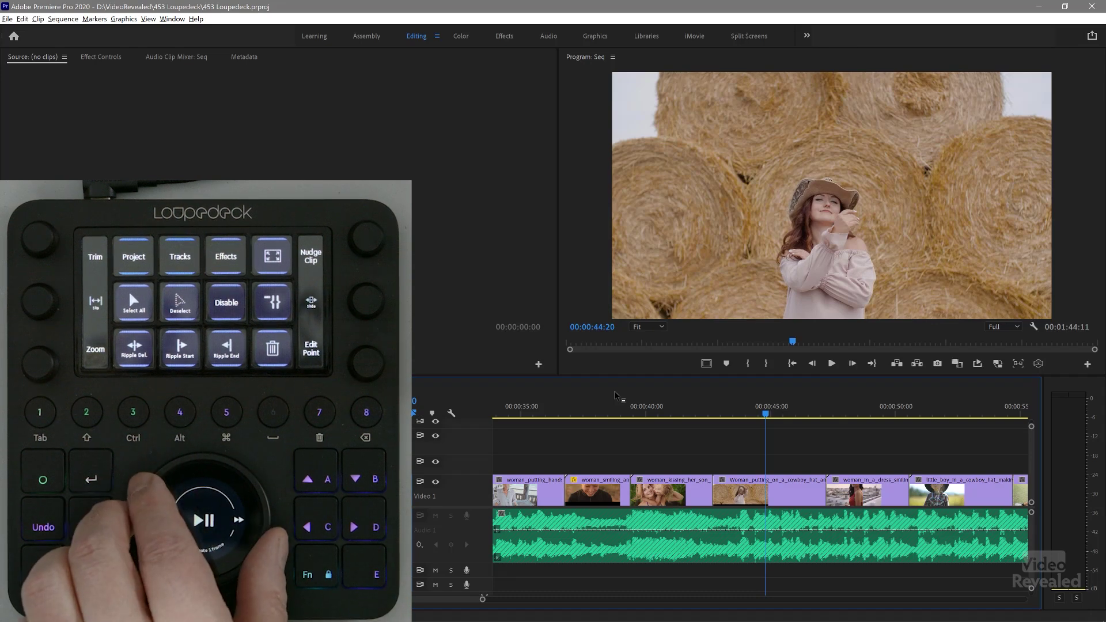
{"action": "key", "text": "Right"}
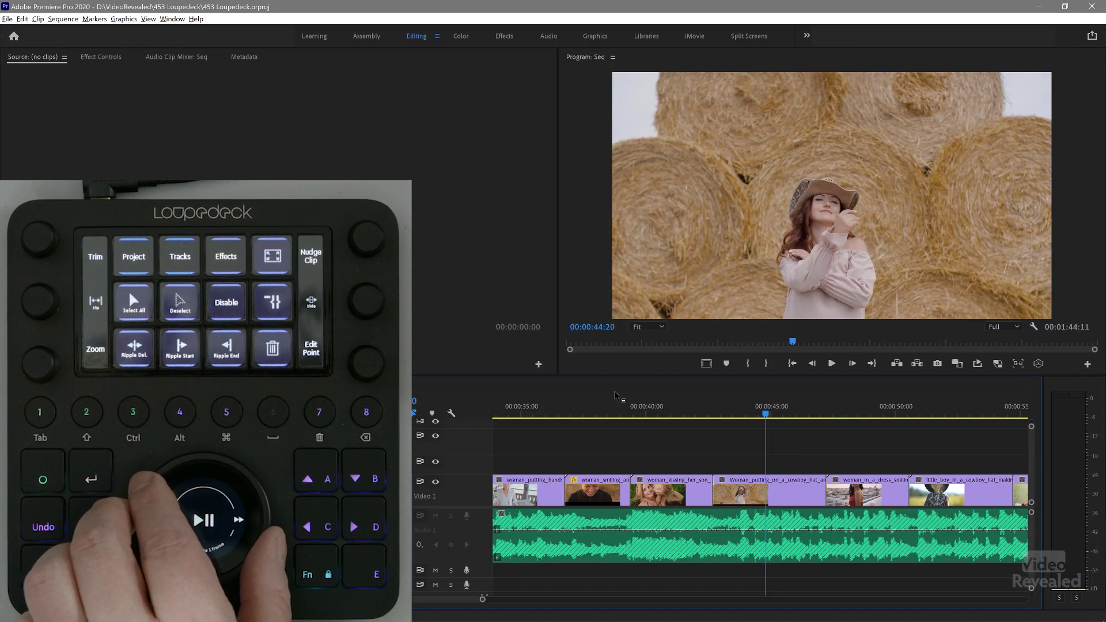
{"action": "key", "text": "Right"}
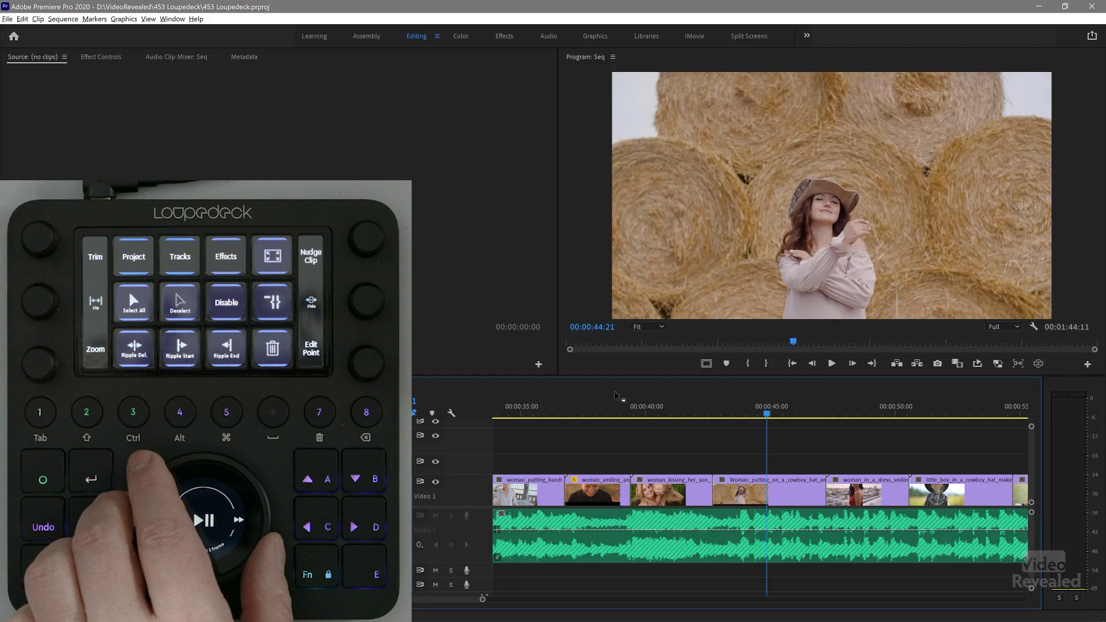